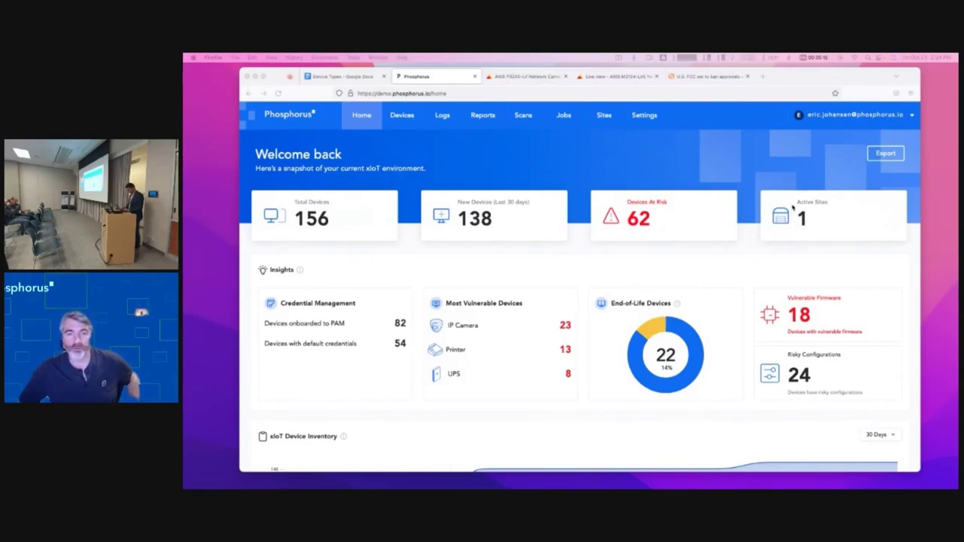
- Bring up the AXIS M3104-LVE camera's live view from the Phosphorus home dashboard
{"action": "left_click", "coordinate": [613, 76]}
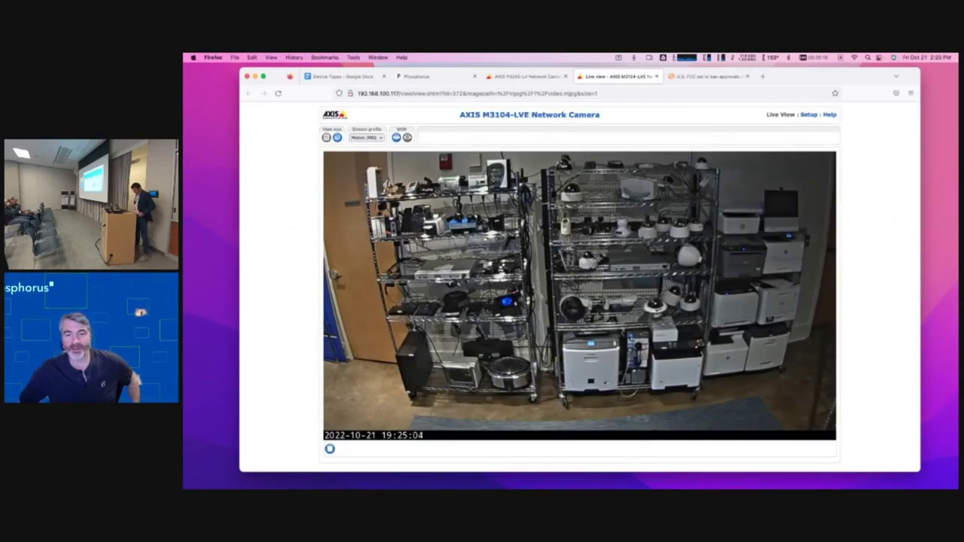
- View the AXIS P3245-LV camera's installation page, then go back to the Phosphorus dashboard
{"action": "left_click", "coordinate": [524, 76]}
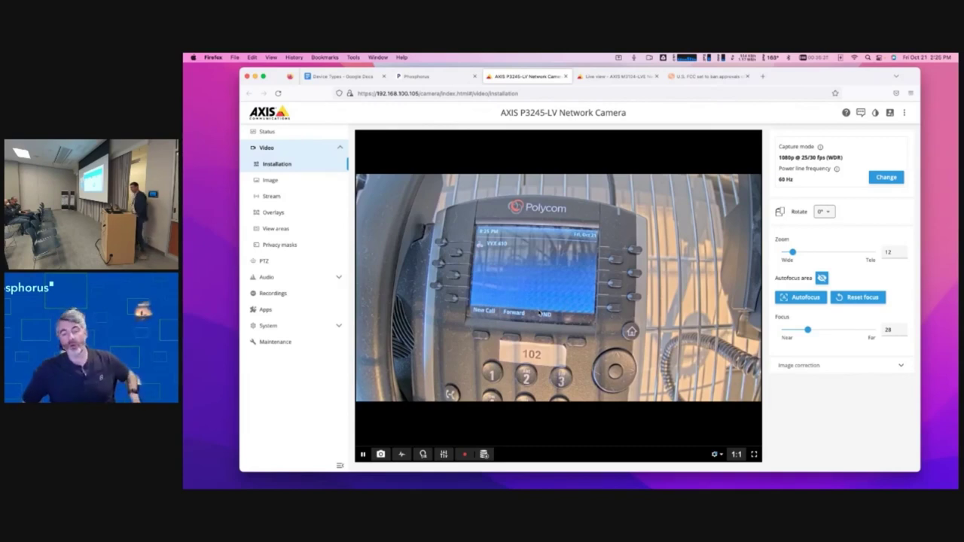
{"action": "left_click", "coordinate": [446, 85]}
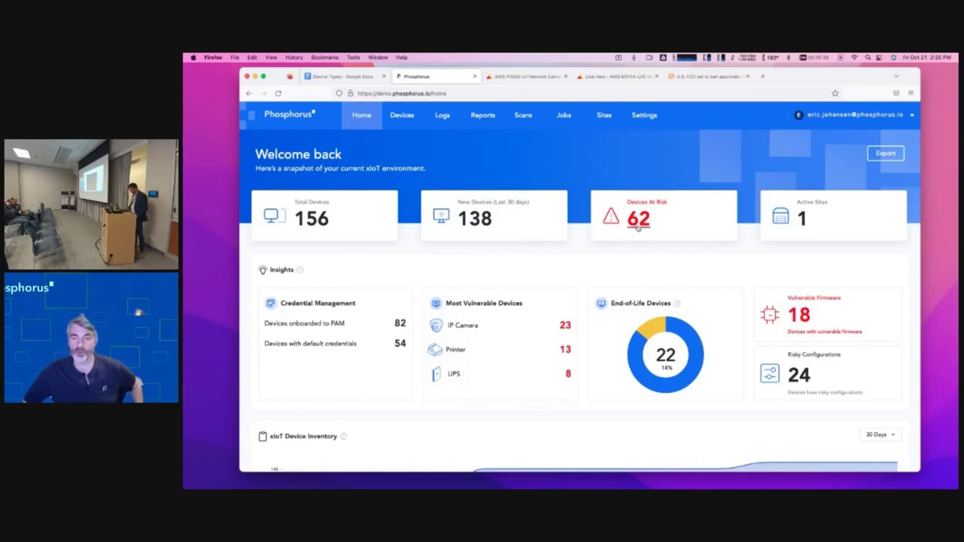
{"action": "scroll", "coordinate": [688, 231], "scroll_direction": "down", "scroll_amount": 2}
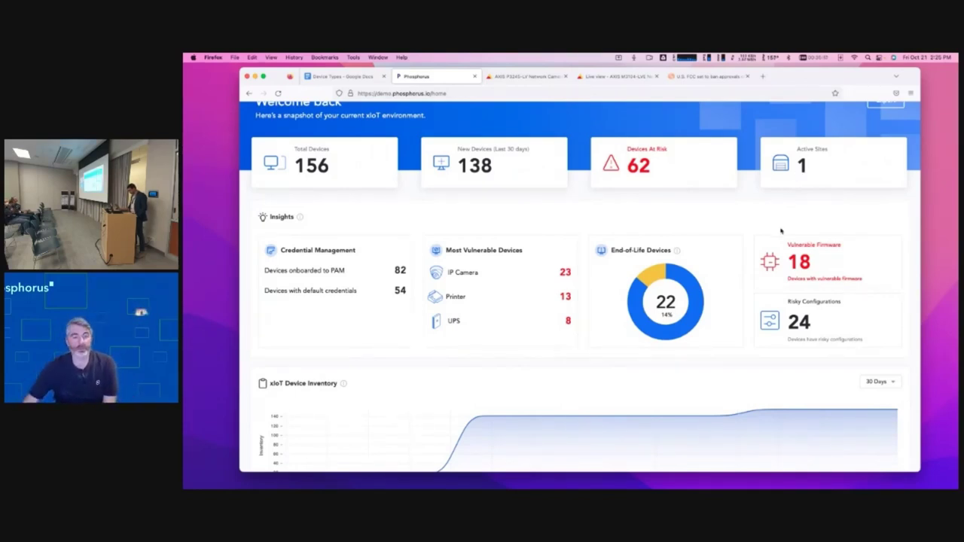
{"action": "scroll", "coordinate": [530, 306], "scroll_direction": "down", "scroll_amount": 1}
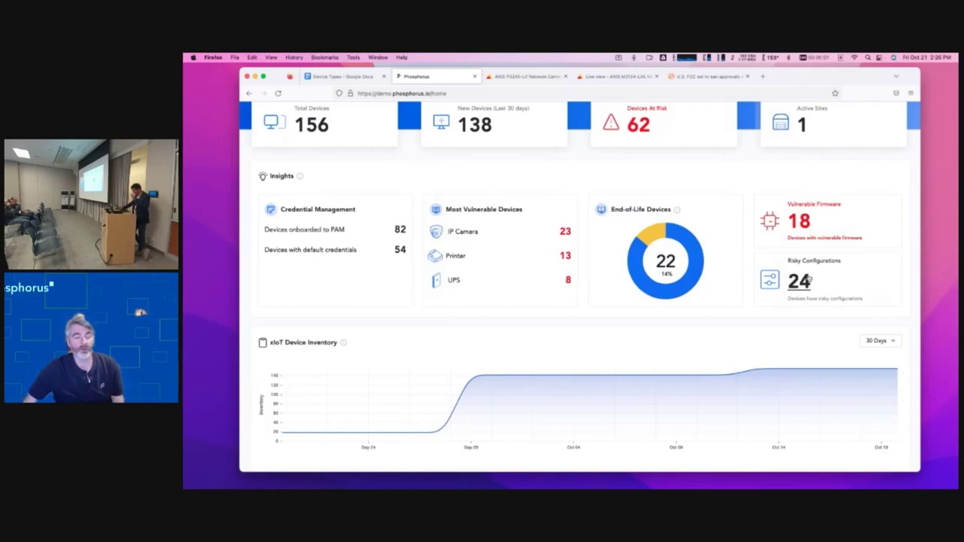
{"action": "scroll", "coordinate": [809, 279], "scroll_direction": "down", "scroll_amount": 3}
{"action": "scroll", "coordinate": [809, 277], "scroll_direction": "down", "scroll_amount": 2}
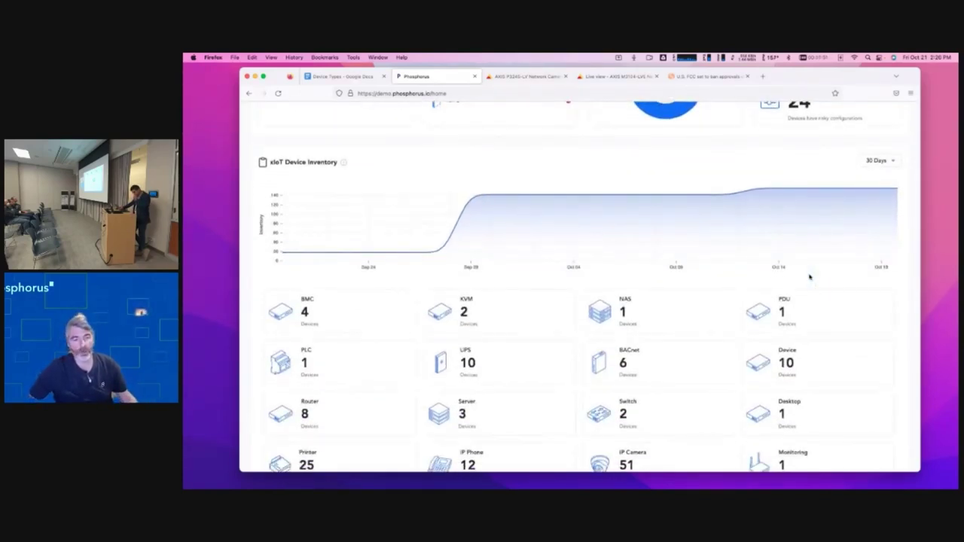
{"action": "scroll", "coordinate": [809, 277], "scroll_direction": "down", "scroll_amount": 5}
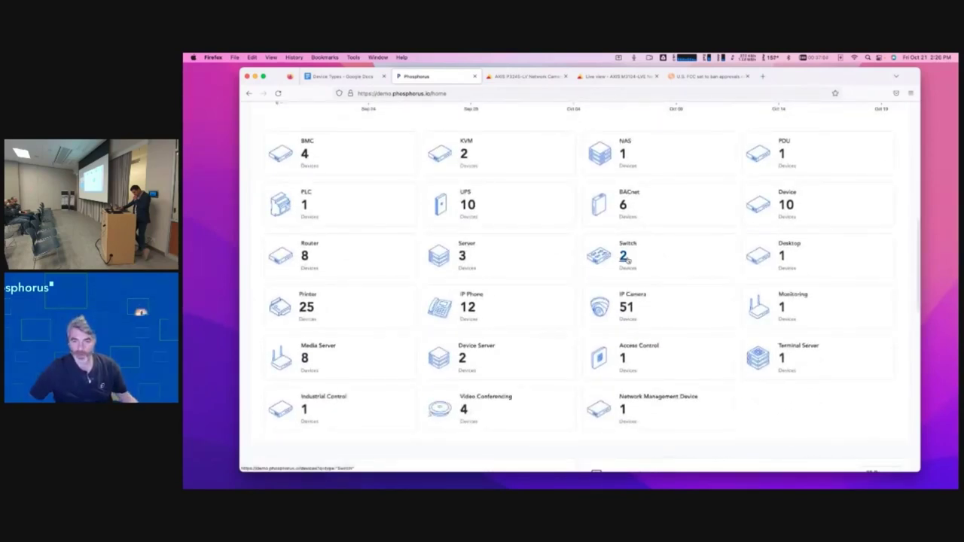
{"action": "scroll", "coordinate": [626, 258], "scroll_direction": "down", "scroll_amount": 2}
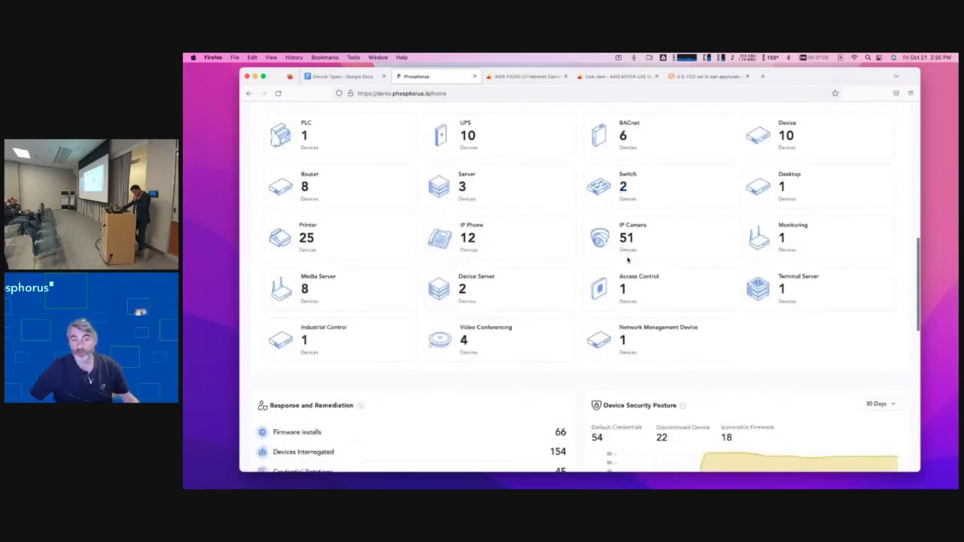
{"action": "scroll", "coordinate": [628, 259], "scroll_direction": "down", "scroll_amount": 6}
{"action": "scroll", "coordinate": [628, 259], "scroll_direction": "down", "scroll_amount": 6}
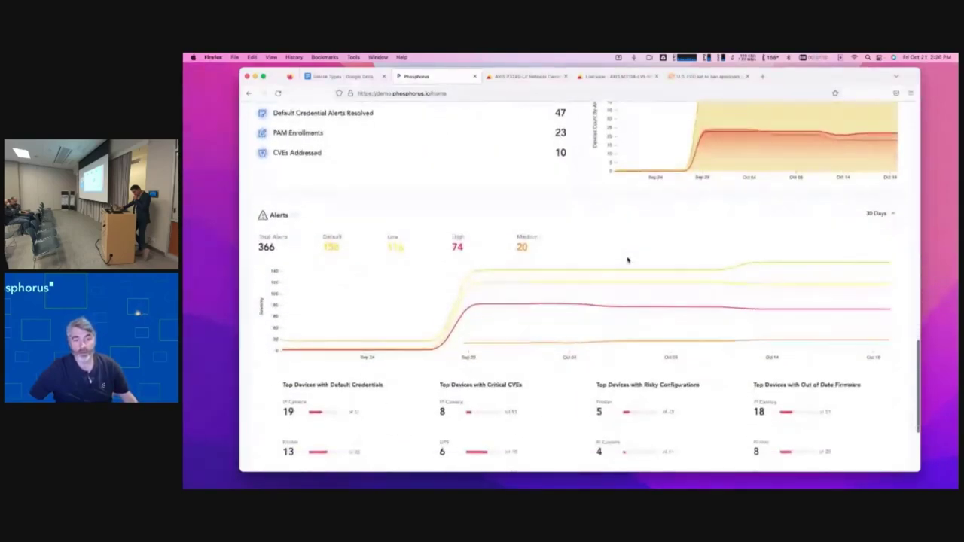
{"action": "scroll", "coordinate": [627, 256], "scroll_direction": "up", "scroll_amount": 5}
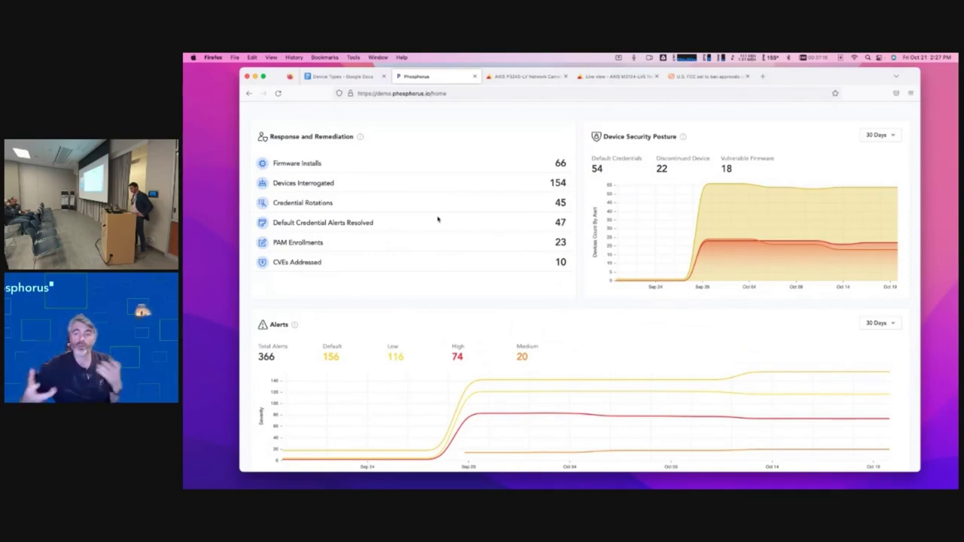
{"action": "scroll", "coordinate": [457, 215], "scroll_direction": "down", "scroll_amount": 1}
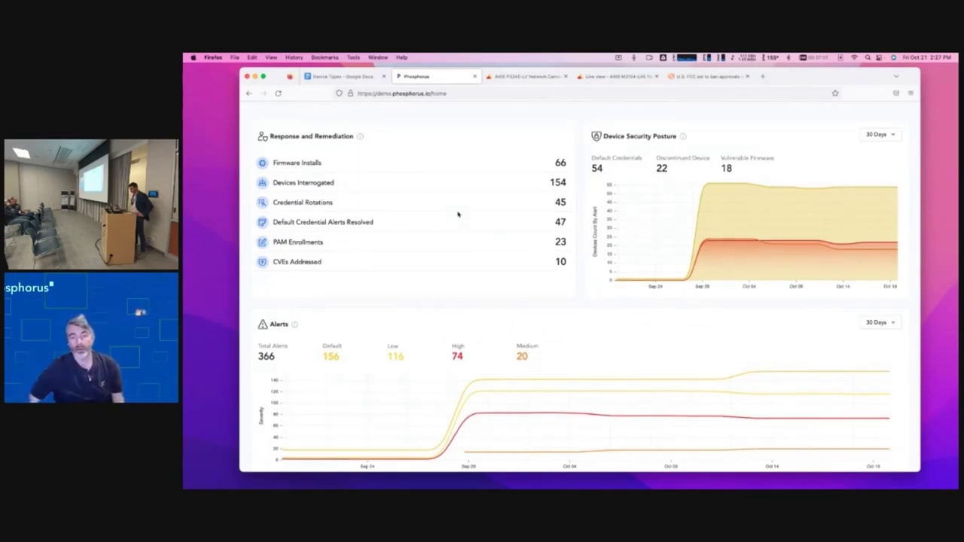
{"action": "scroll", "coordinate": [457, 215], "scroll_direction": "down", "scroll_amount": 4}
{"action": "scroll", "coordinate": [457, 215], "scroll_direction": "down", "scroll_amount": 3}
{"action": "scroll", "coordinate": [458, 210], "scroll_direction": "up", "scroll_amount": 10}
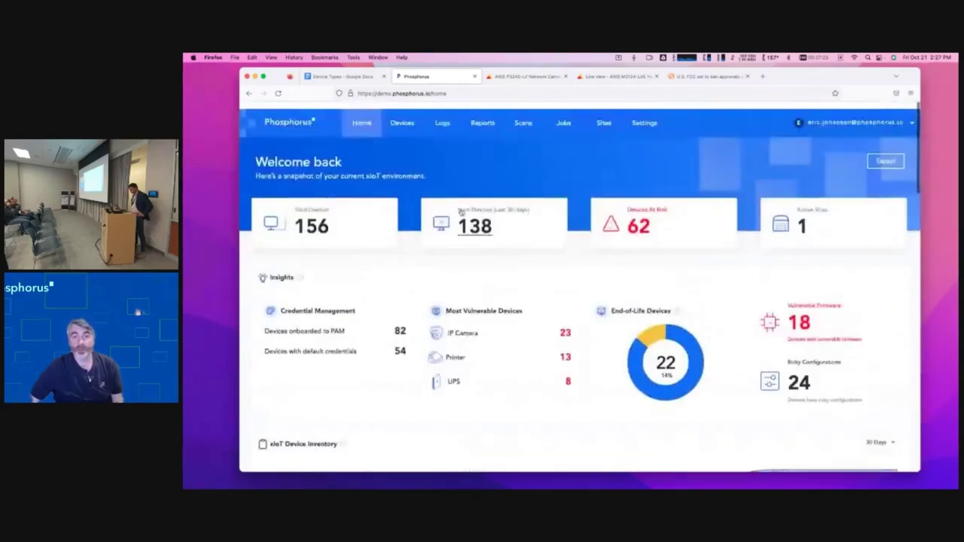
- Open the Devices inventory showing 20 of 156 devices with models, firmware and credentials
{"action": "left_click", "coordinate": [401, 117]}
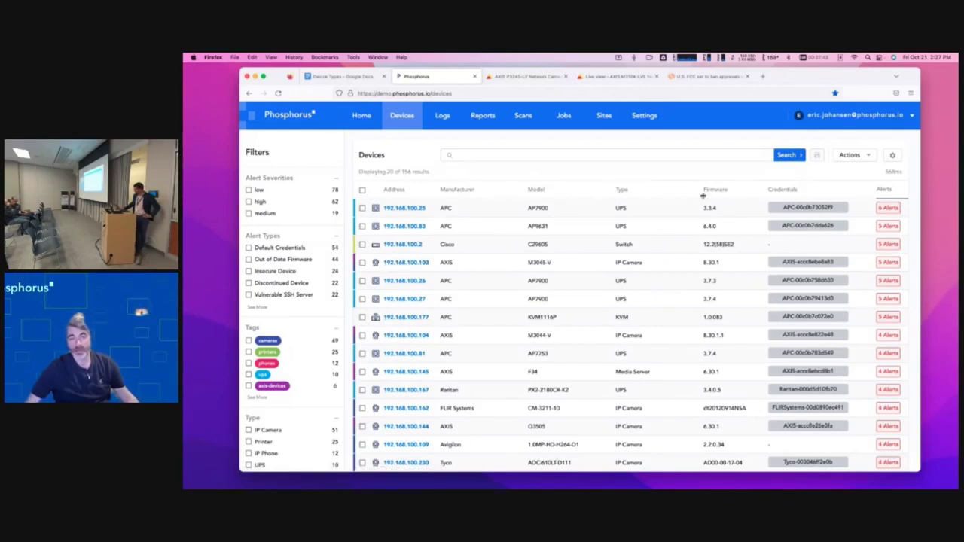
- Filter the devices to high severity alerts, then clear that filter
{"action": "left_click", "coordinate": [247, 202]}
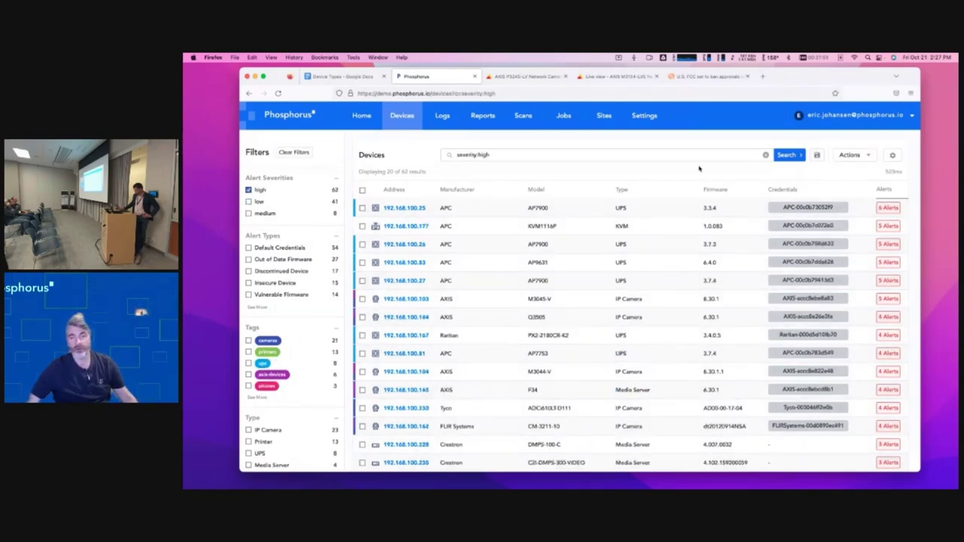
{"action": "left_click", "coordinate": [764, 156]}
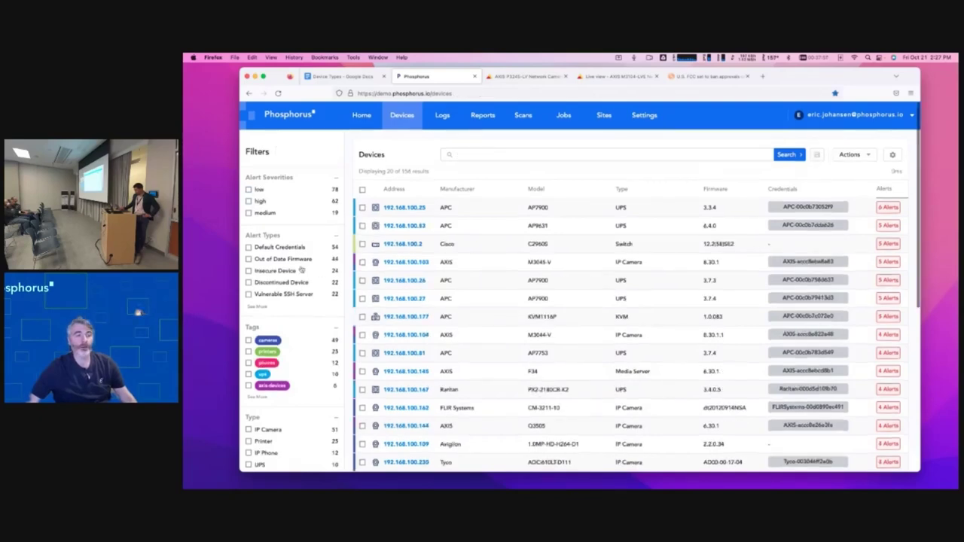
{"action": "scroll", "coordinate": [292, 259], "scroll_direction": "down", "scroll_amount": 3}
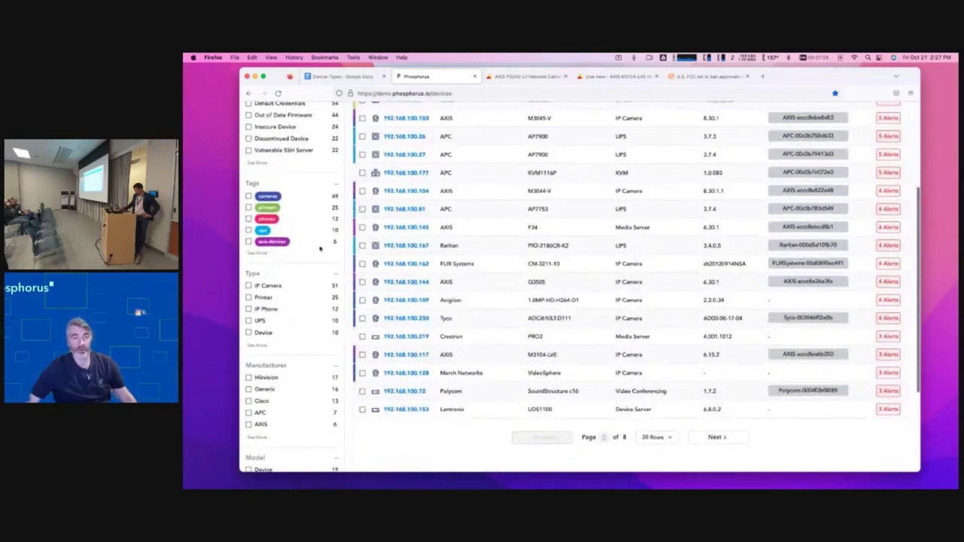
{"action": "scroll", "coordinate": [317, 249], "scroll_direction": "up", "scroll_amount": 2}
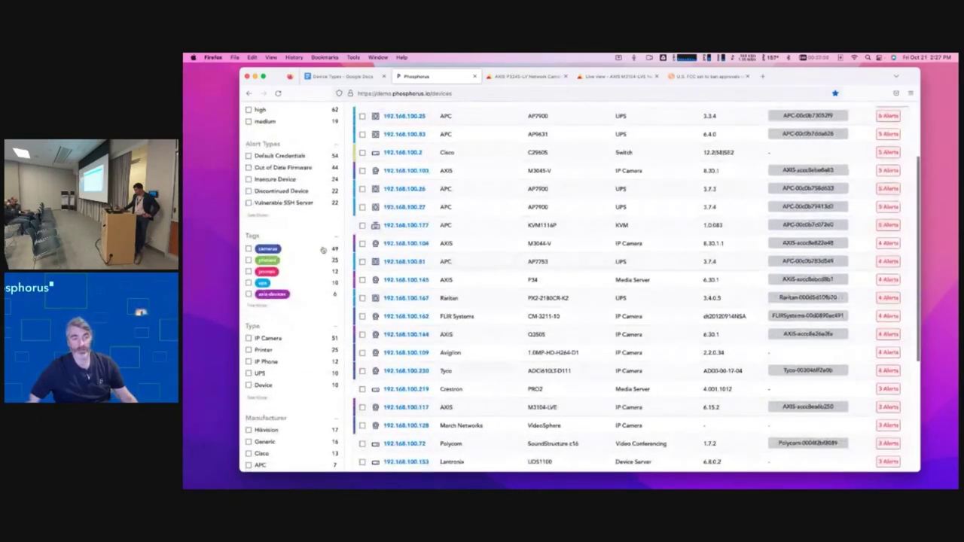
- Narrow the list to the 49 devices tagged cameras, then clear the cameras filter
{"action": "left_click", "coordinate": [267, 249]}
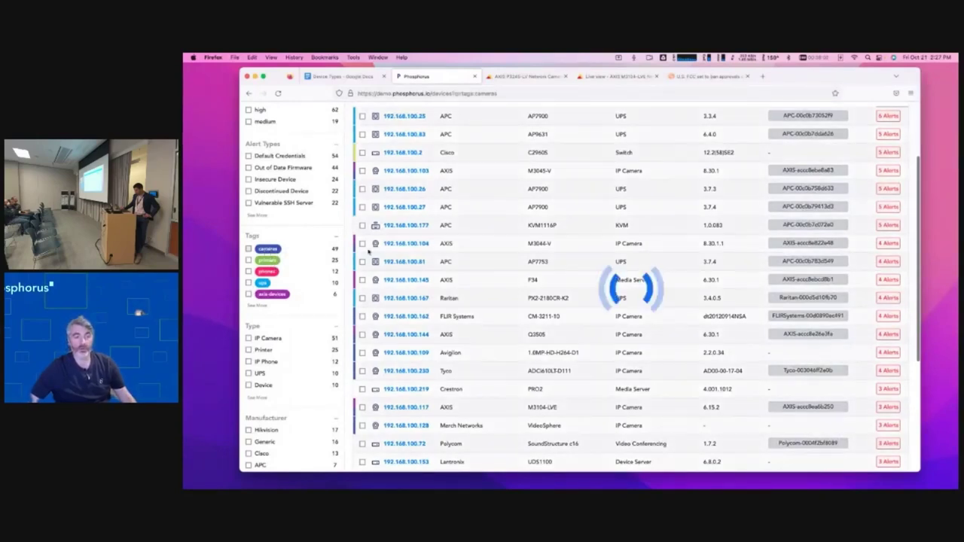
{"action": "scroll", "coordinate": [401, 269], "scroll_direction": "up", "scroll_amount": 3}
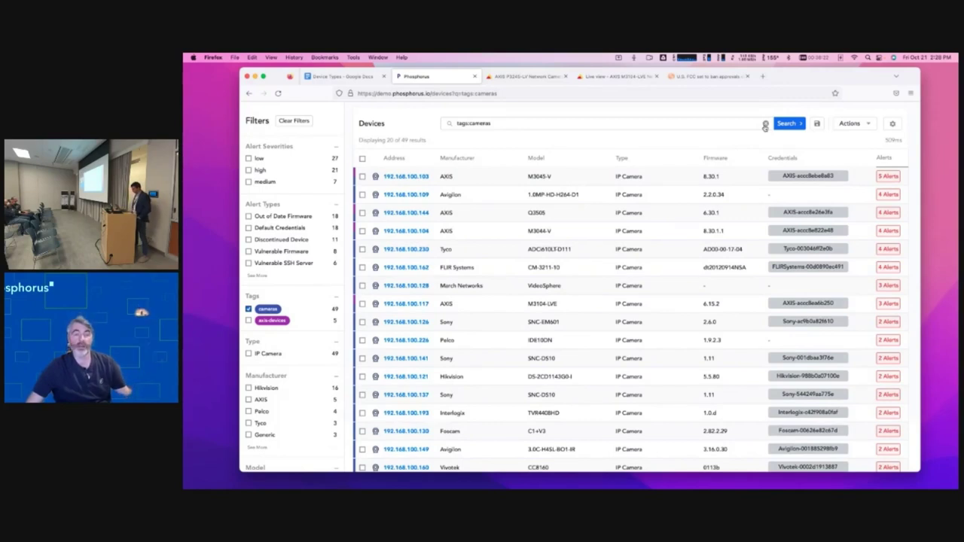
{"action": "left_click", "coordinate": [764, 125]}
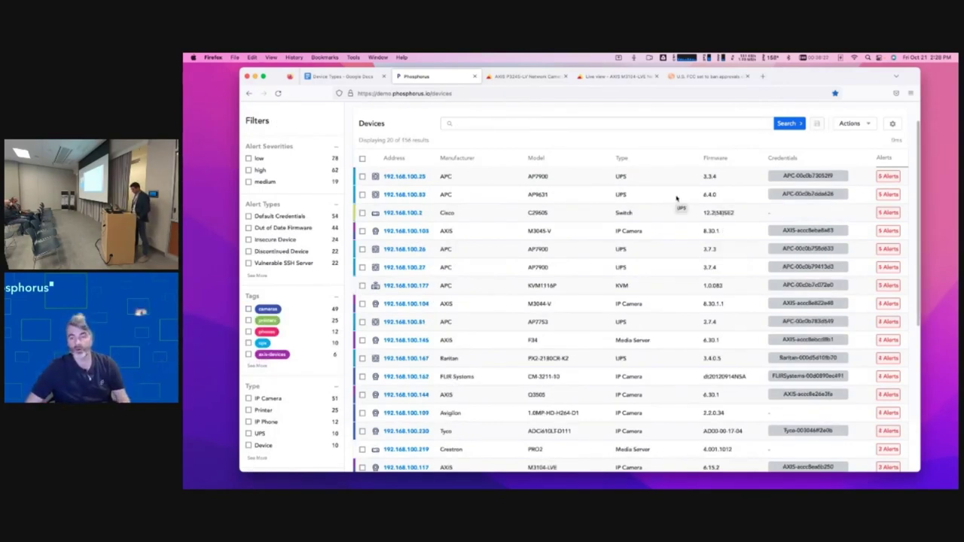
{"action": "scroll", "coordinate": [338, 273], "scroll_direction": "down", "scroll_amount": 5}
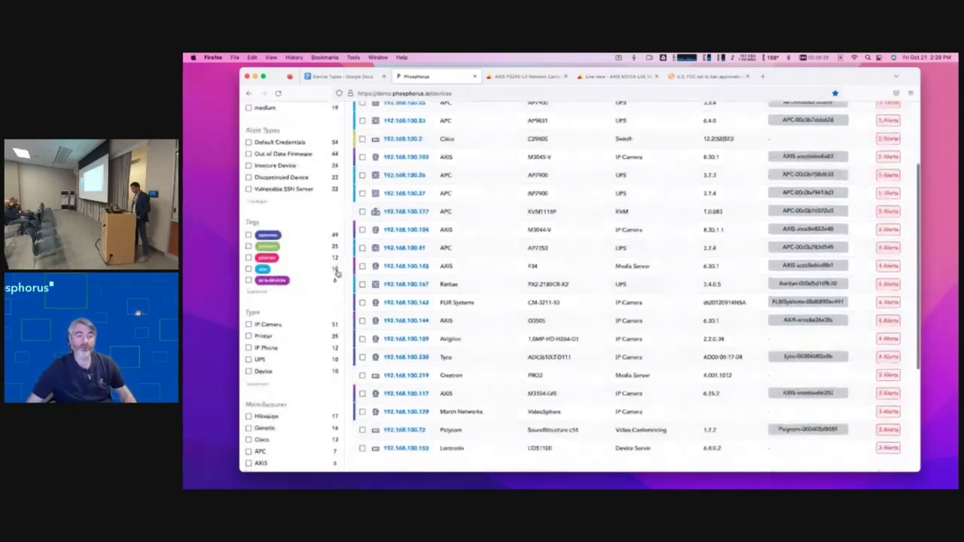
{"action": "left_click", "coordinate": [259, 329]}
{"action": "scroll", "coordinate": [256, 332], "scroll_direction": "down", "scroll_amount": 5}
{"action": "scroll", "coordinate": [256, 332], "scroll_direction": "down", "scroll_amount": 5}
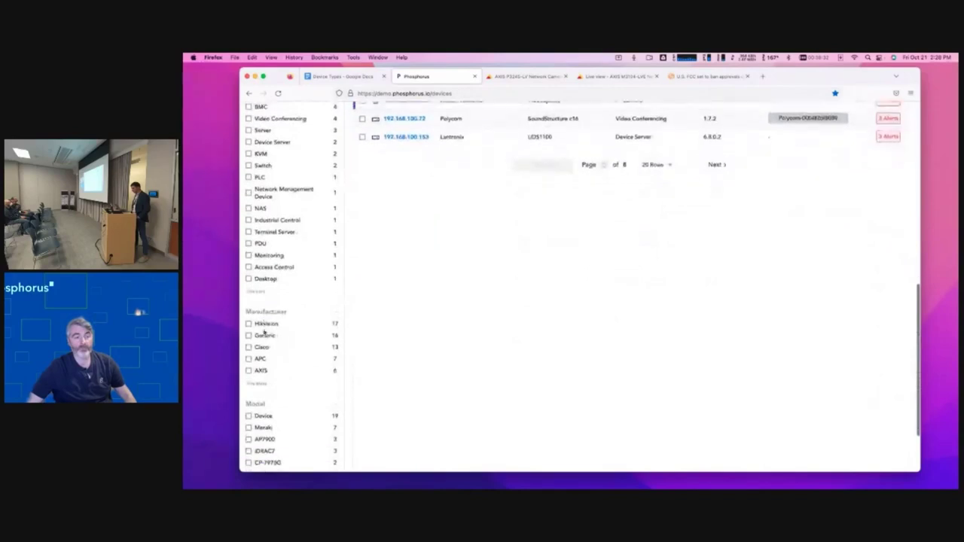
{"action": "scroll", "coordinate": [291, 358], "scroll_direction": "down", "scroll_amount": 5}
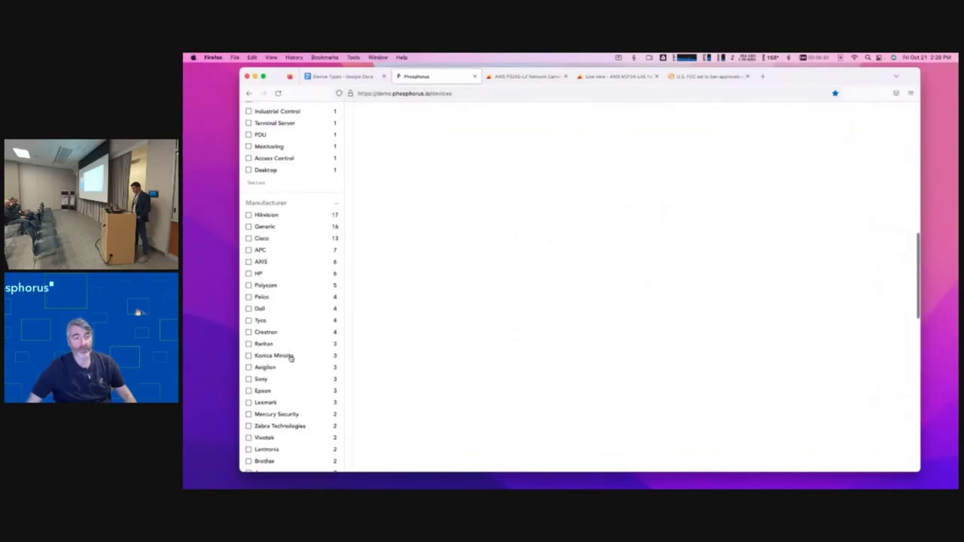
{"action": "left_click", "coordinate": [712, 77]}
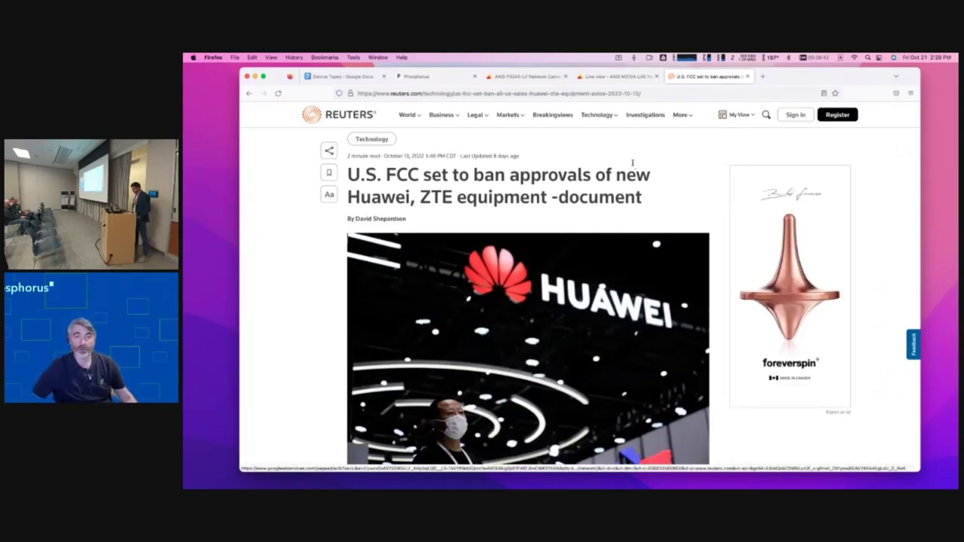
{"action": "left_click", "coordinate": [415, 77]}
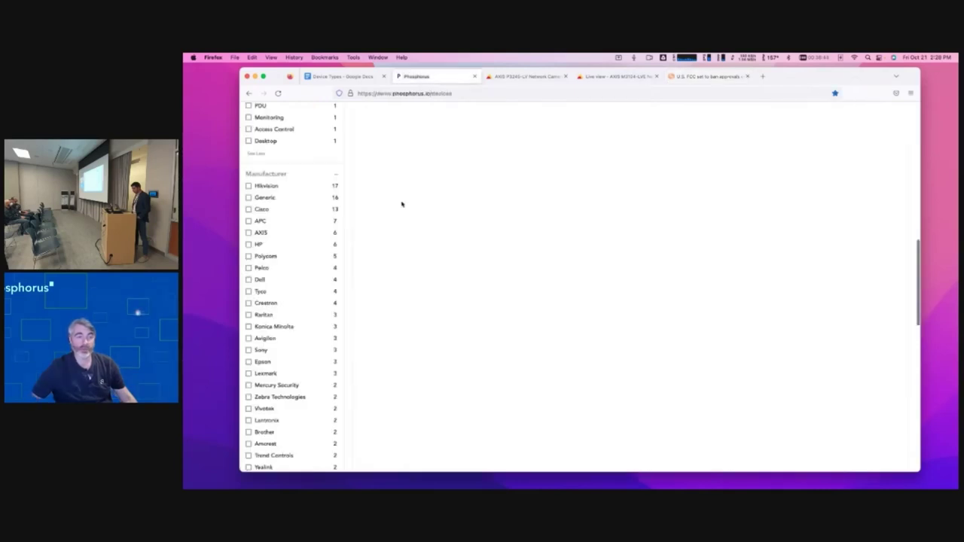
{"action": "scroll", "coordinate": [288, 305], "scroll_direction": "down", "scroll_amount": 8}
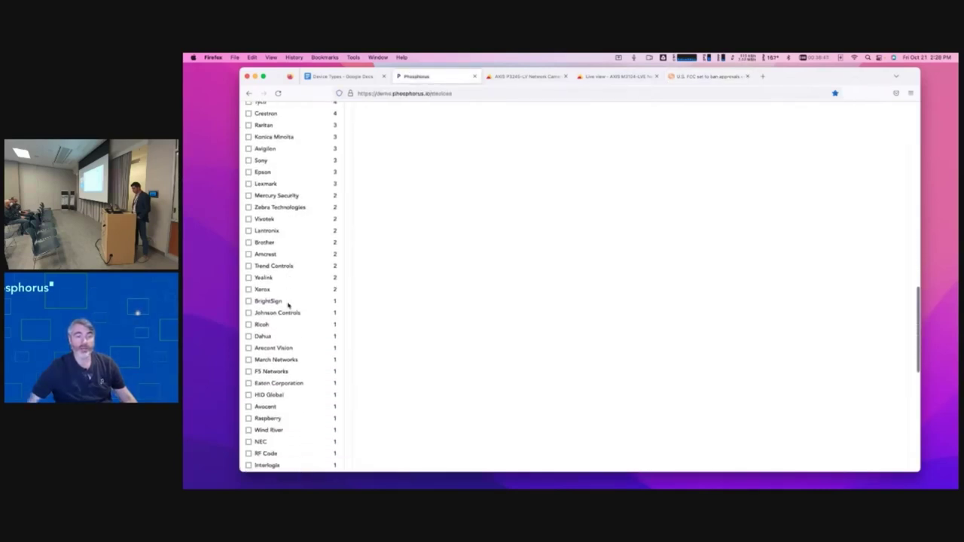
{"action": "scroll", "coordinate": [288, 305], "scroll_direction": "down", "scroll_amount": 12}
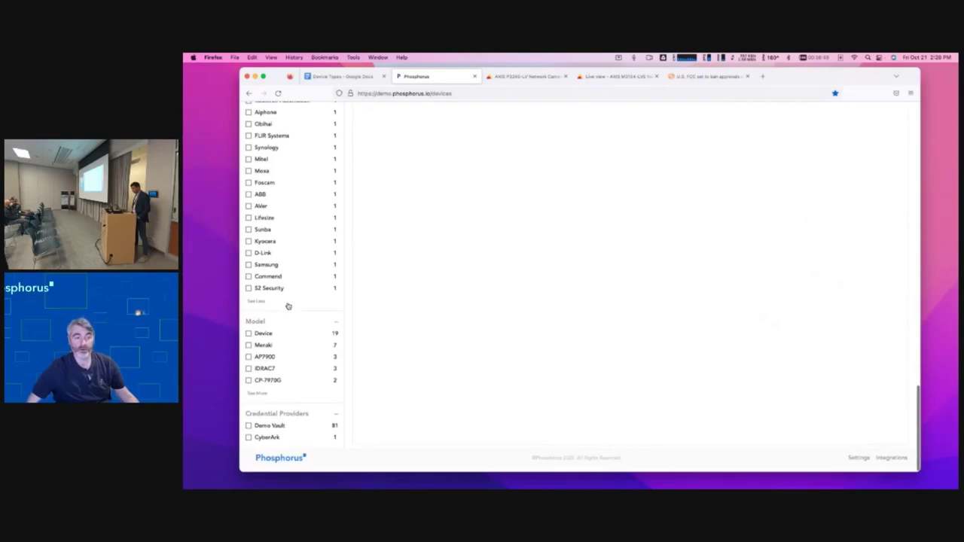
{"action": "scroll", "coordinate": [290, 303], "scroll_direction": "up", "scroll_amount": 20}
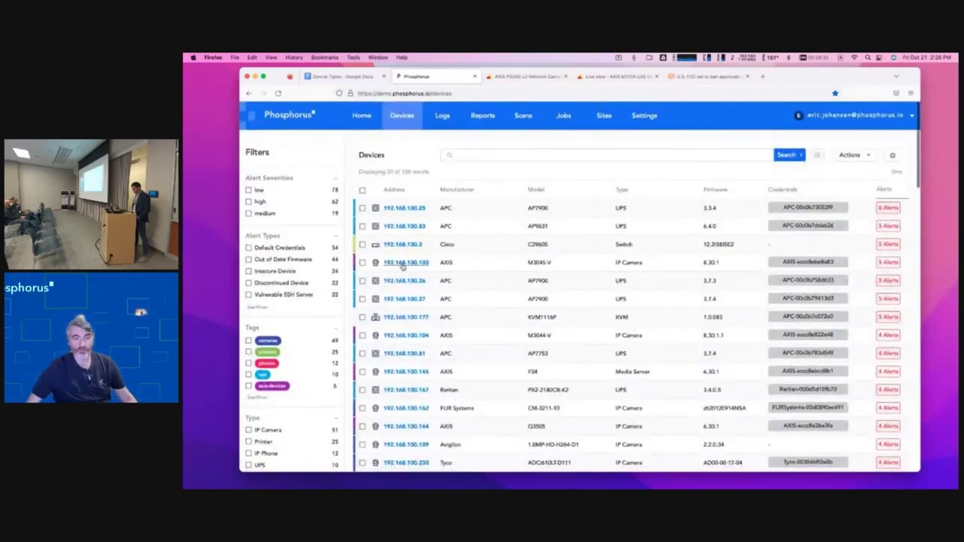
{"action": "left_click", "coordinate": [402, 262]}
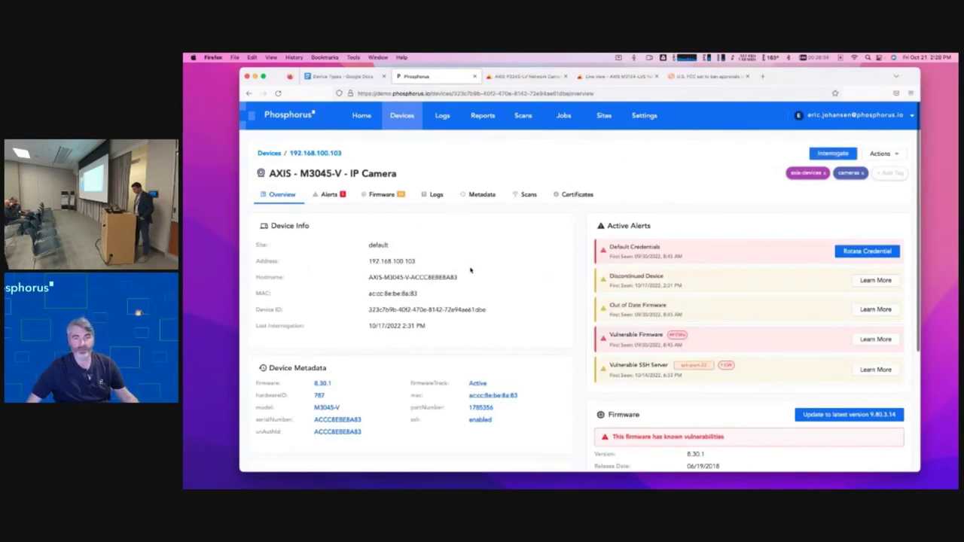
{"action": "scroll", "coordinate": [469, 269], "scroll_direction": "down", "scroll_amount": 1}
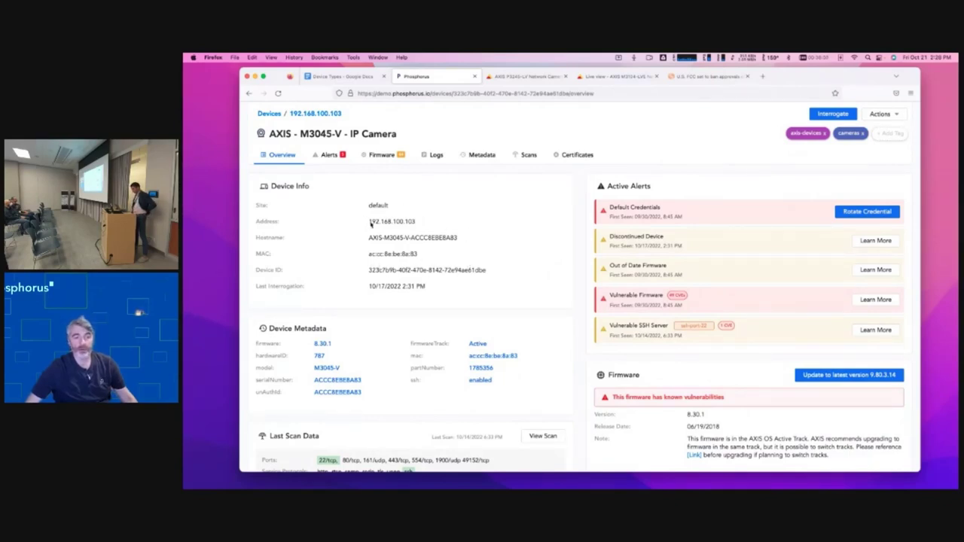
{"action": "scroll", "coordinate": [377, 286], "scroll_direction": "down", "scroll_amount": 2}
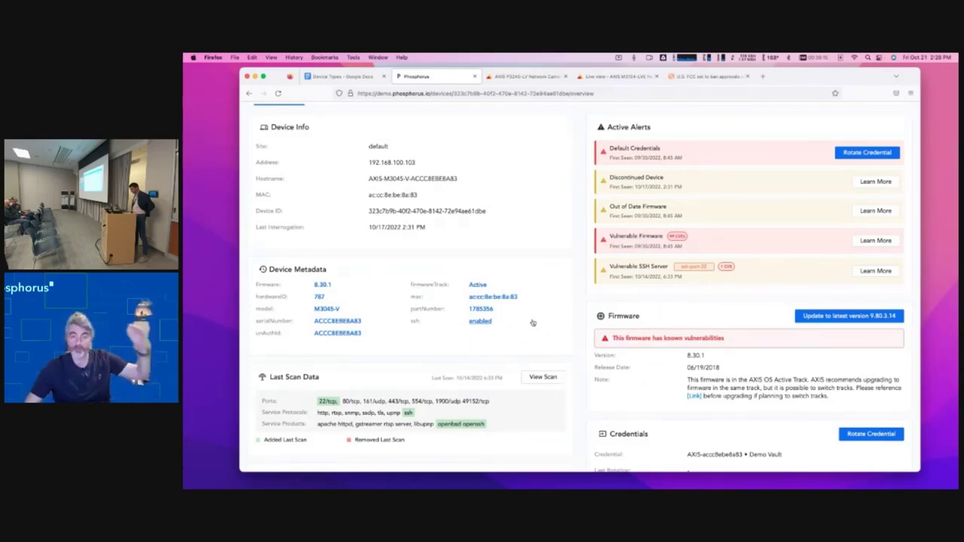
{"action": "scroll", "coordinate": [533, 322], "scroll_direction": "down", "scroll_amount": 2}
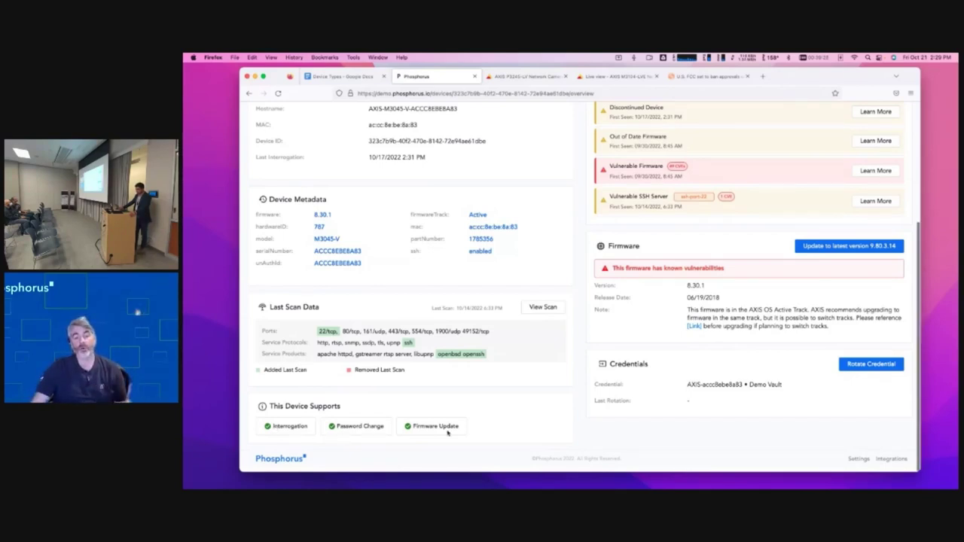
{"action": "scroll", "coordinate": [499, 415], "scroll_direction": "up", "scroll_amount": 1}
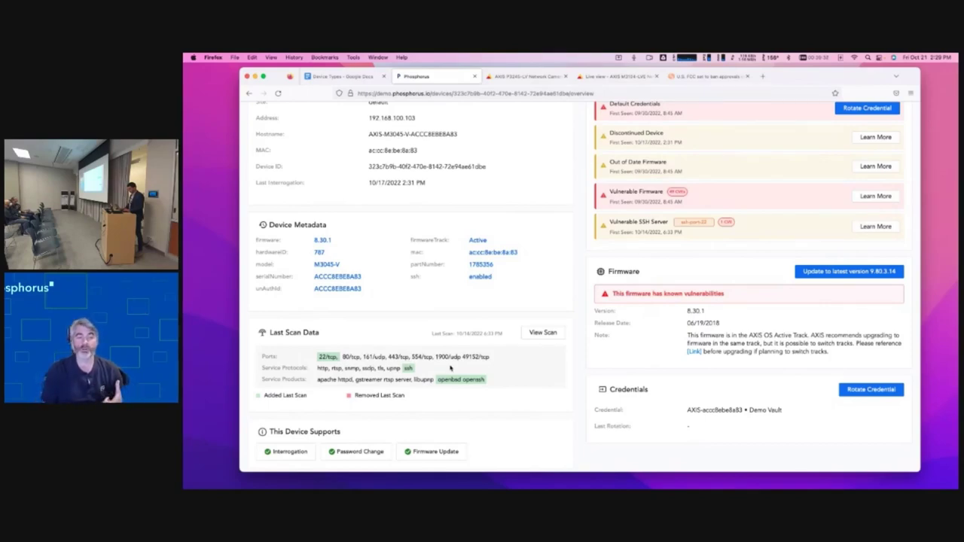
{"action": "scroll", "coordinate": [450, 368], "scroll_direction": "up", "scroll_amount": 5}
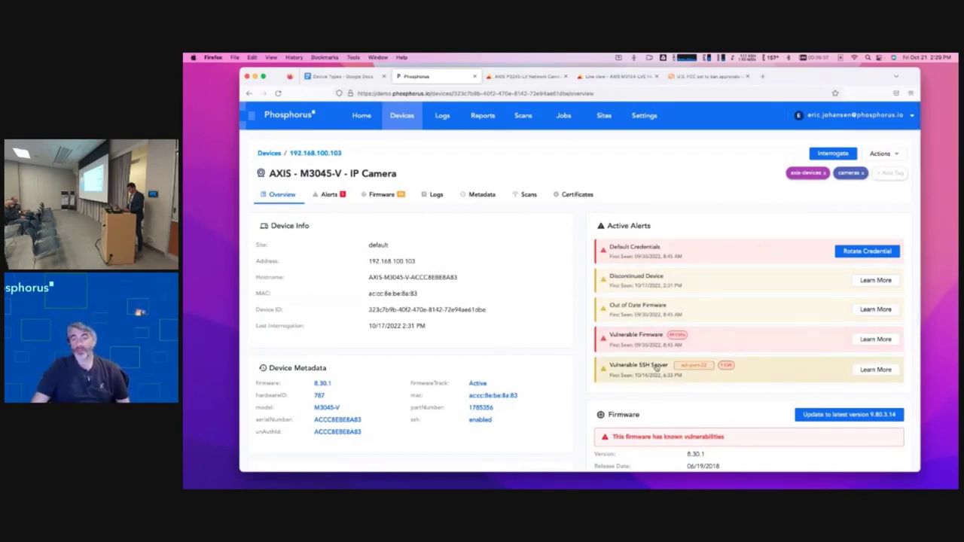
{"action": "scroll", "coordinate": [656, 366], "scroll_direction": "down", "scroll_amount": 2}
{"action": "scroll", "coordinate": [657, 368], "scroll_direction": "down", "scroll_amount": 4}
{"action": "scroll", "coordinate": [666, 339], "scroll_direction": "up", "scroll_amount": 6}
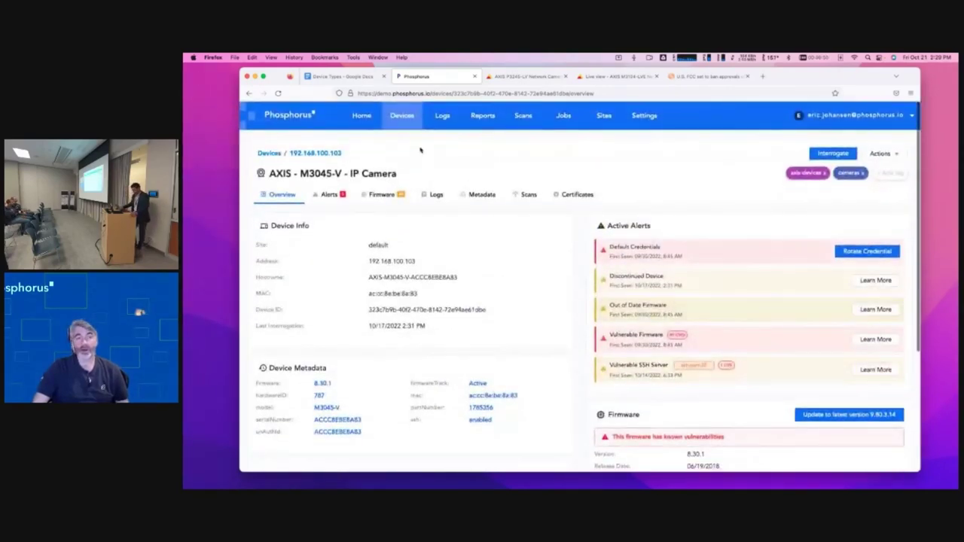
- Search the device list for *105 and open camera 192.168.100.105's overview
{"action": "left_click", "coordinate": [401, 116]}
{"action": "left_click", "coordinate": [478, 156]}
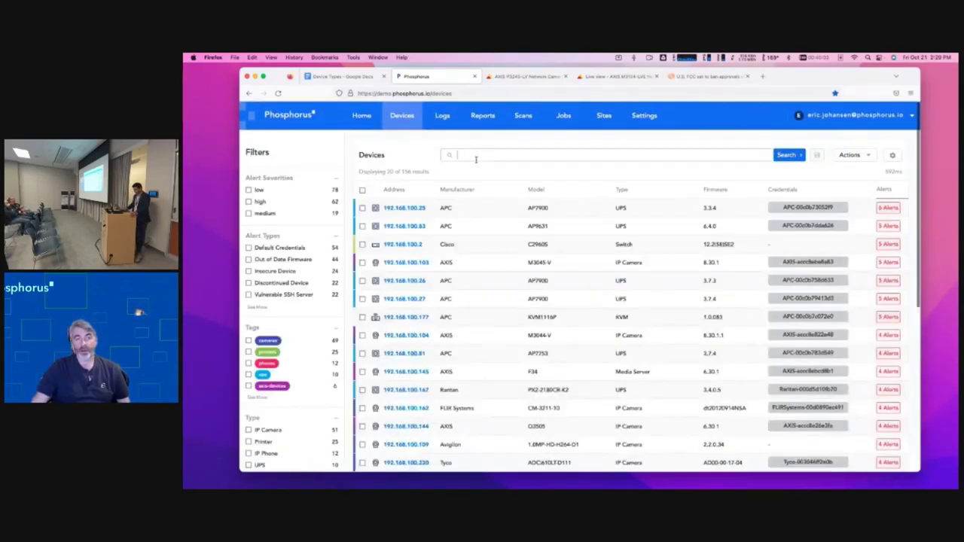
{"action": "type", "text": "*105"}
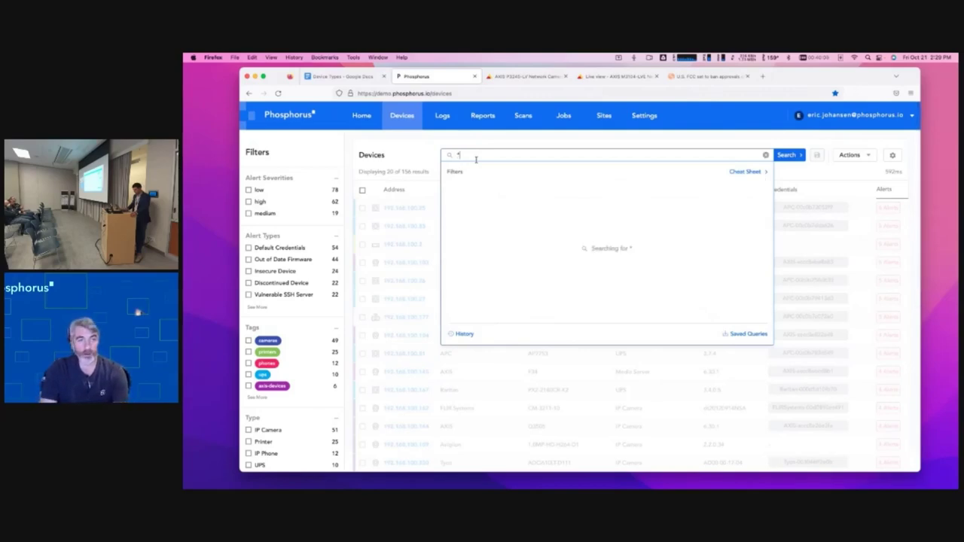
{"action": "key", "text": "Return"}
{"action": "left_click", "coordinate": [532, 74]}
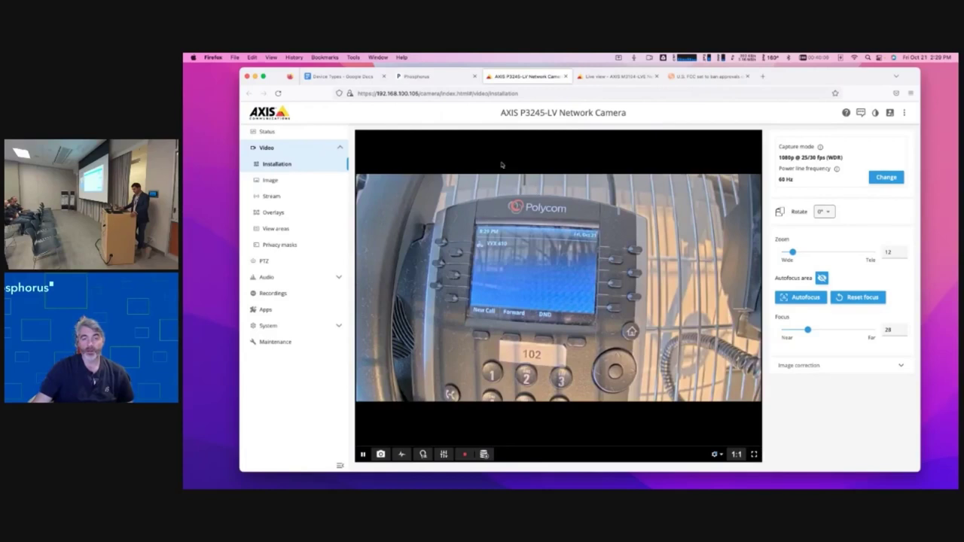
{"action": "left_click", "coordinate": [454, 78]}
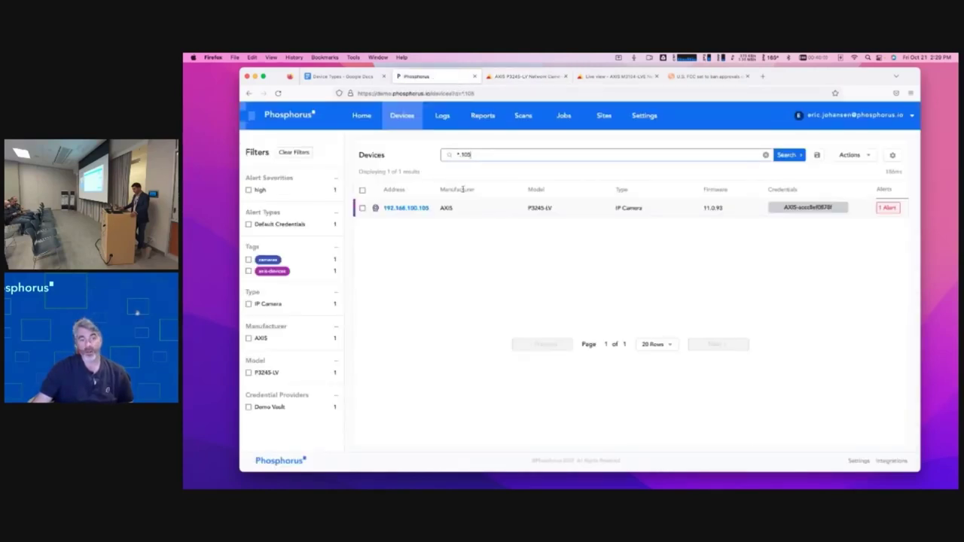
{"action": "left_click", "coordinate": [406, 207]}
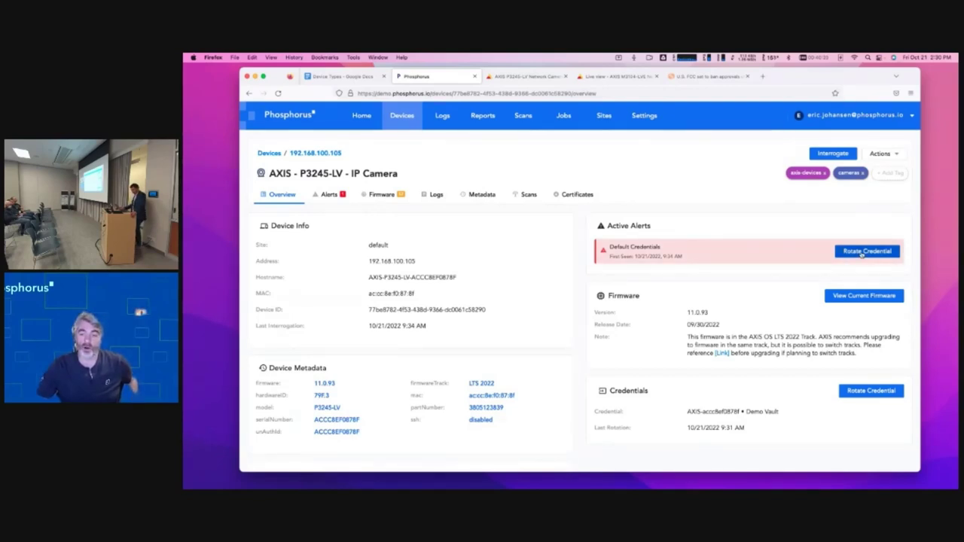
{"action": "scroll", "coordinate": [862, 254], "scroll_direction": "down", "scroll_amount": 2}
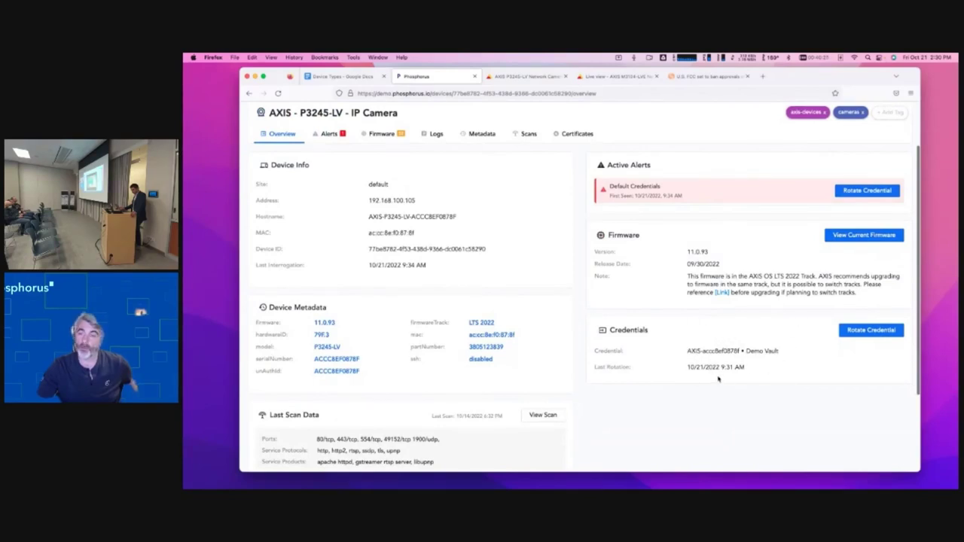
{"action": "scroll", "coordinate": [718, 378], "scroll_direction": "up", "scroll_amount": 2}
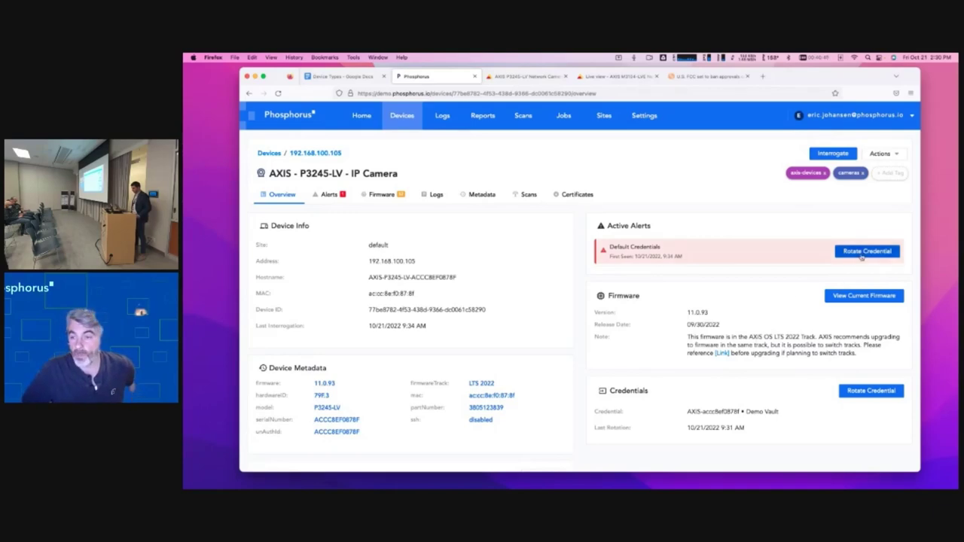
- Rotate the P3245-LV's default credential and check the camera's web page afterwards
{"action": "left_click", "coordinate": [859, 255]}
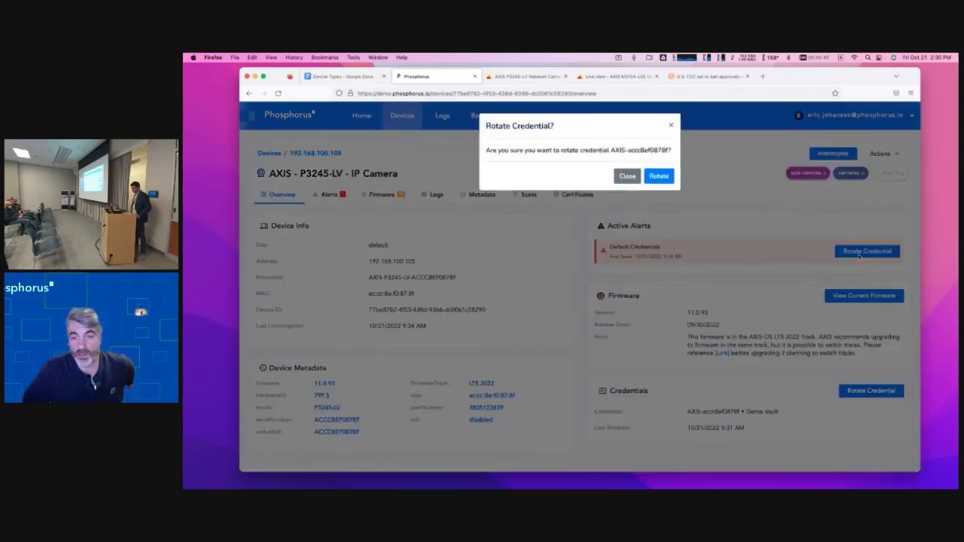
{"action": "left_click", "coordinate": [659, 176]}
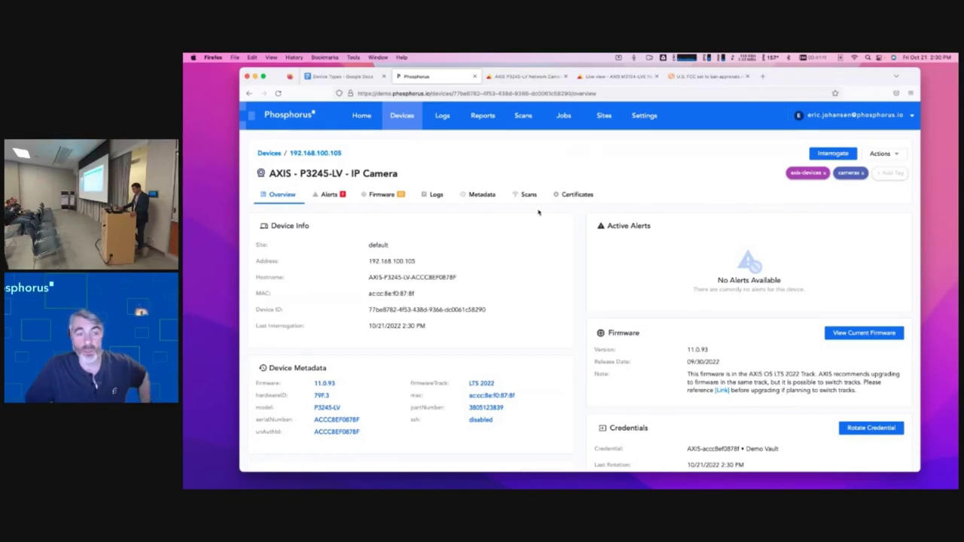
{"action": "left_click", "coordinate": [526, 76]}
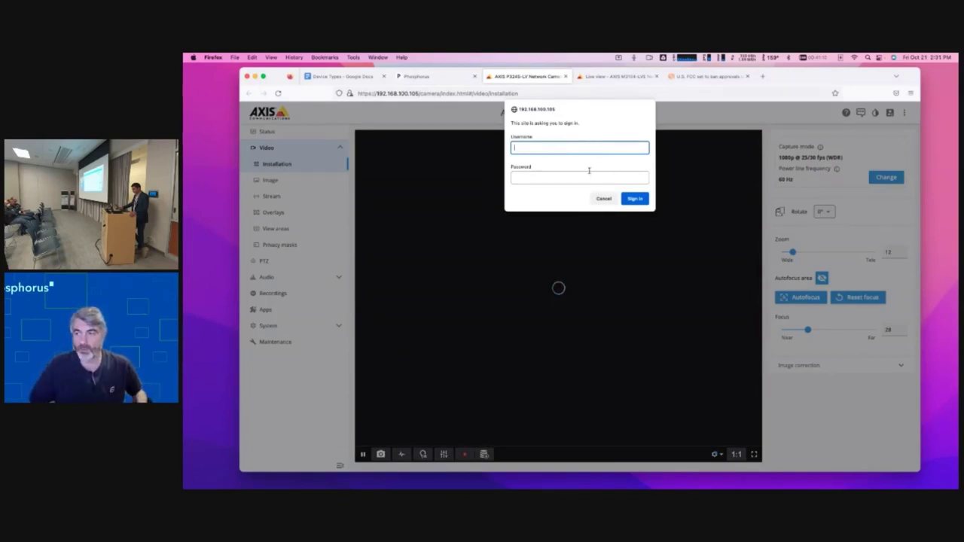
{"action": "left_click", "coordinate": [441, 77]}
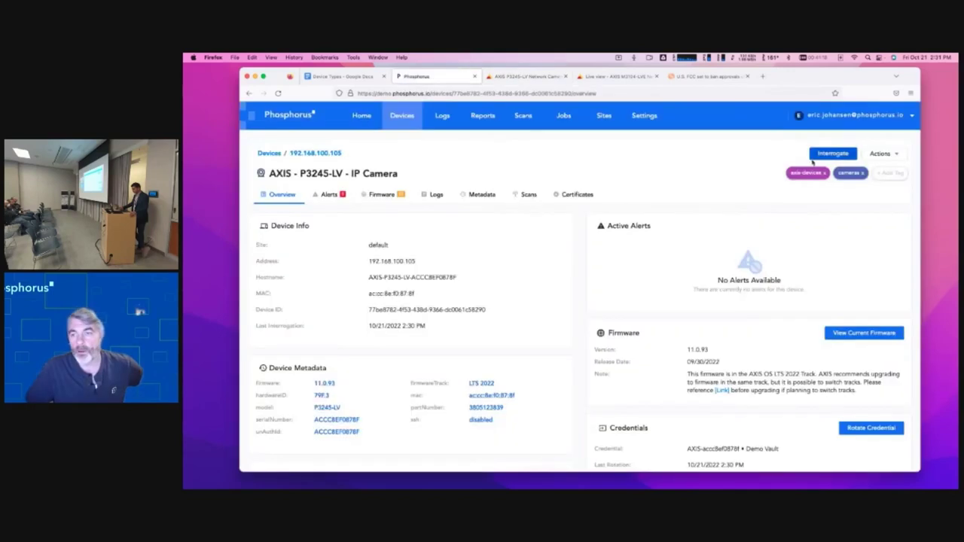
{"action": "left_click", "coordinate": [894, 155]}
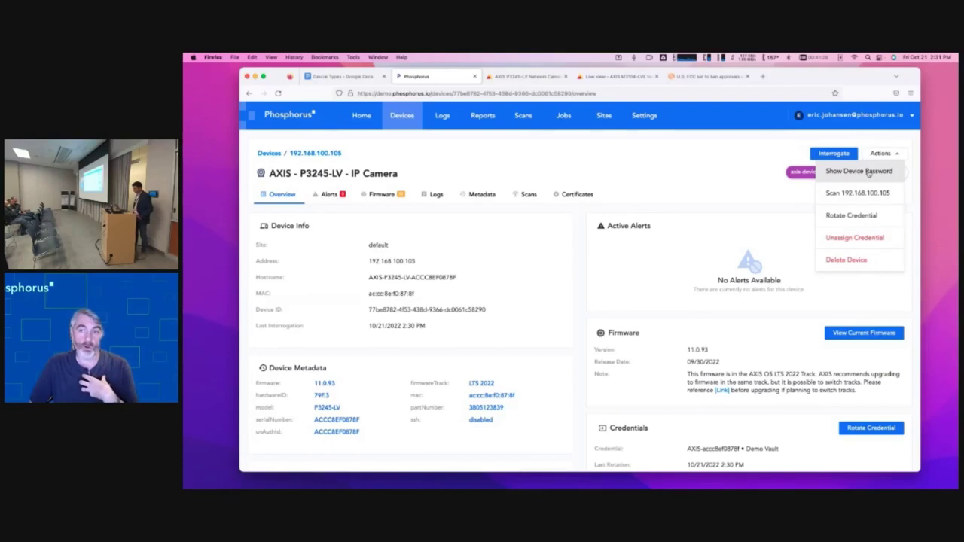
- Show the P3245-LV's device password and copy the new password
{"action": "left_click", "coordinate": [868, 171]}
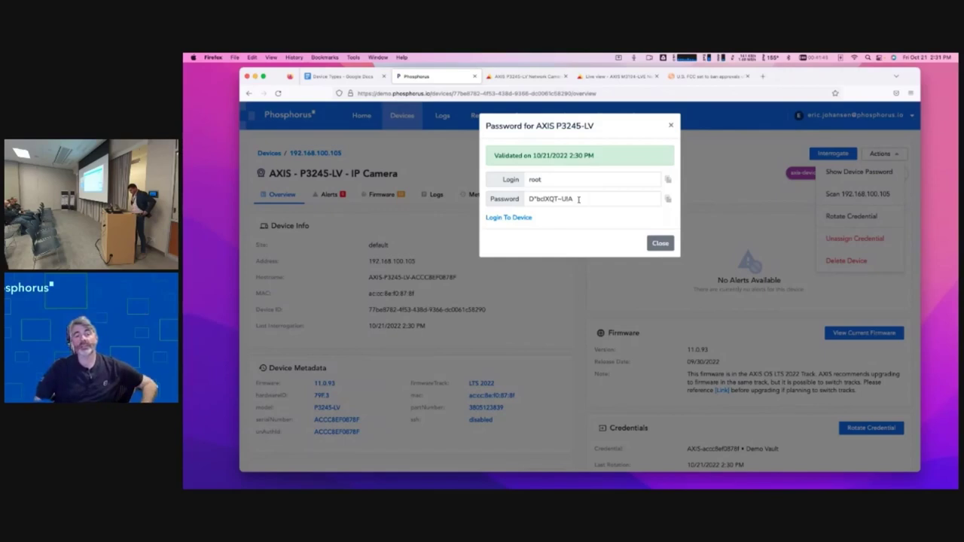
{"action": "left_click", "coordinate": [667, 201]}
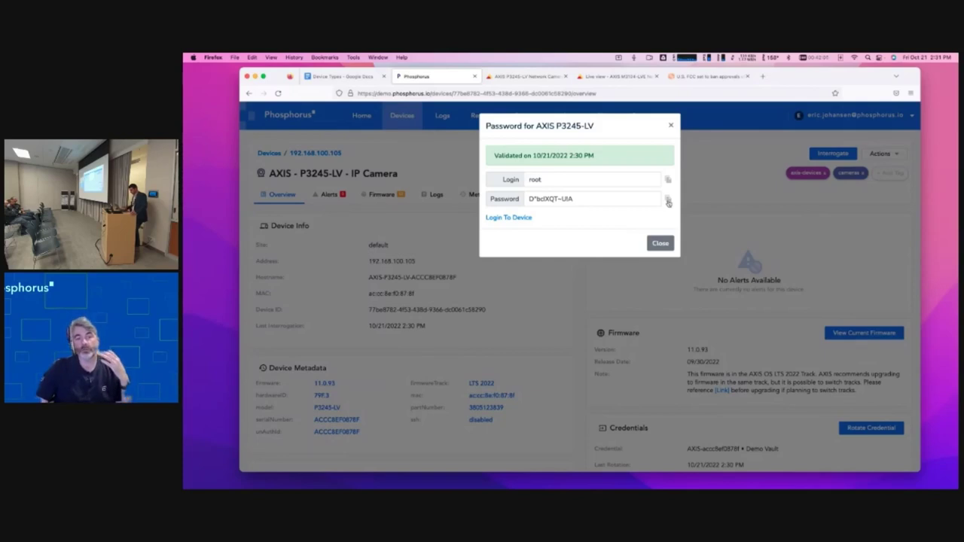
- Sign into the AXIS camera as root with the pasted password, declining to save the login
{"action": "left_click", "coordinate": [523, 76]}
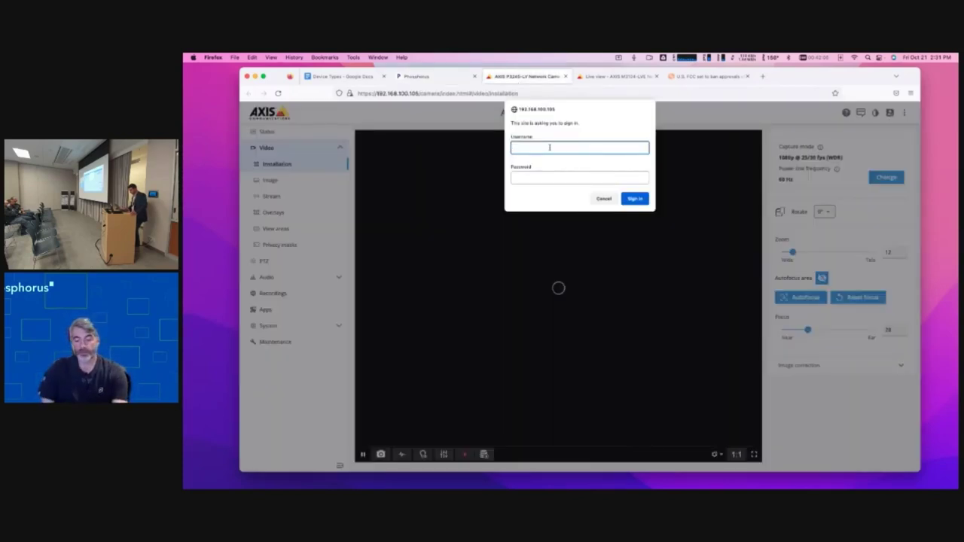
{"action": "type", "text": "root"}
{"action": "key", "text": "Tab"}
{"action": "key", "text": "super+v"}
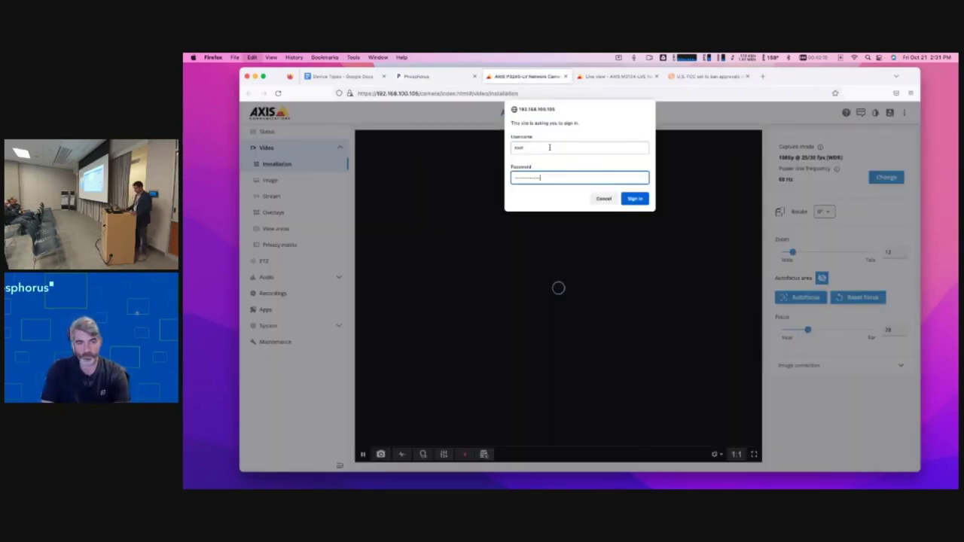
{"action": "key", "text": "Return"}
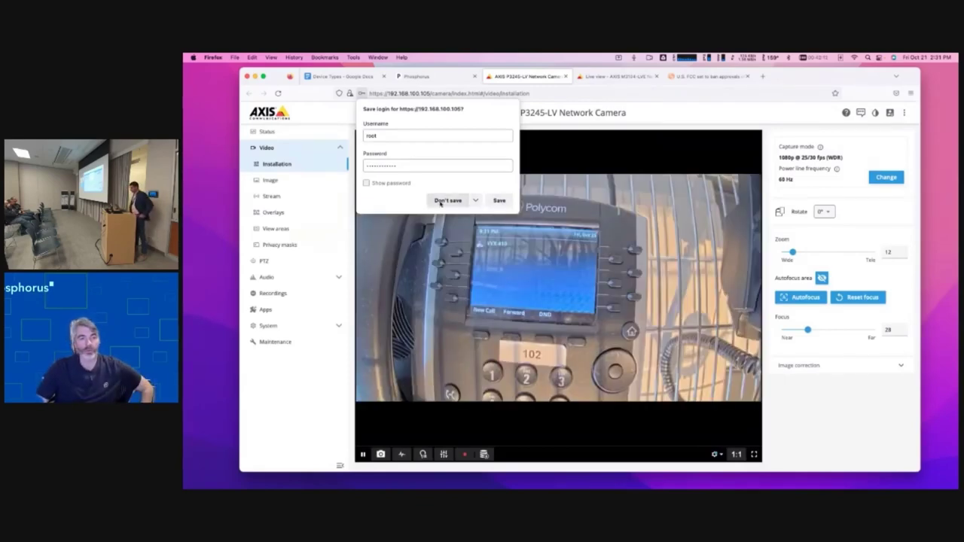
{"action": "left_click", "coordinate": [445, 200]}
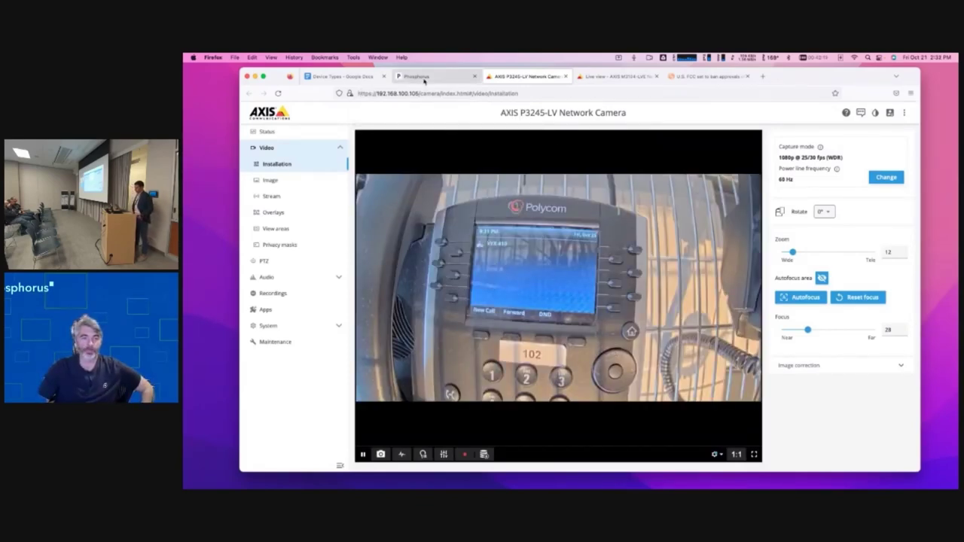
{"action": "left_click", "coordinate": [422, 76]}
{"action": "left_click", "coordinate": [659, 242]}
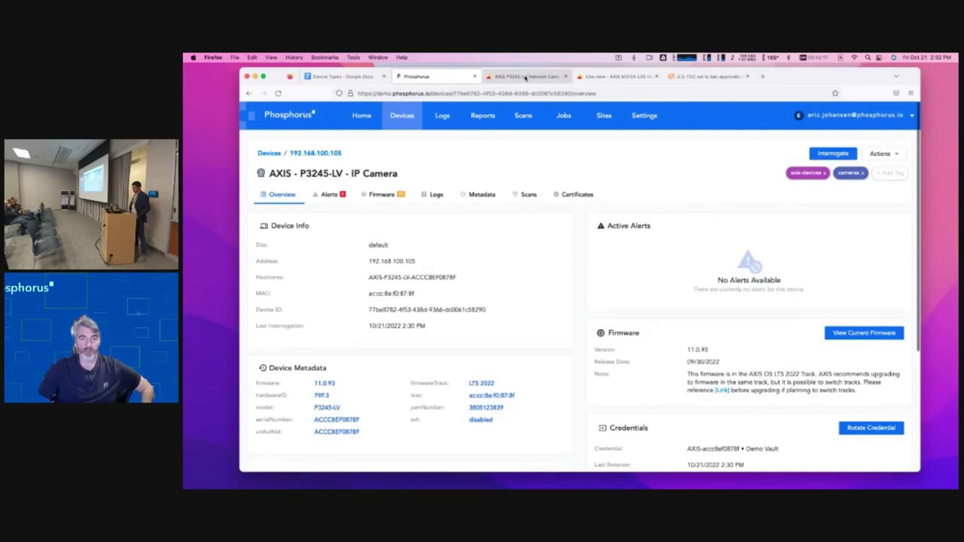
{"action": "left_click", "coordinate": [534, 76]}
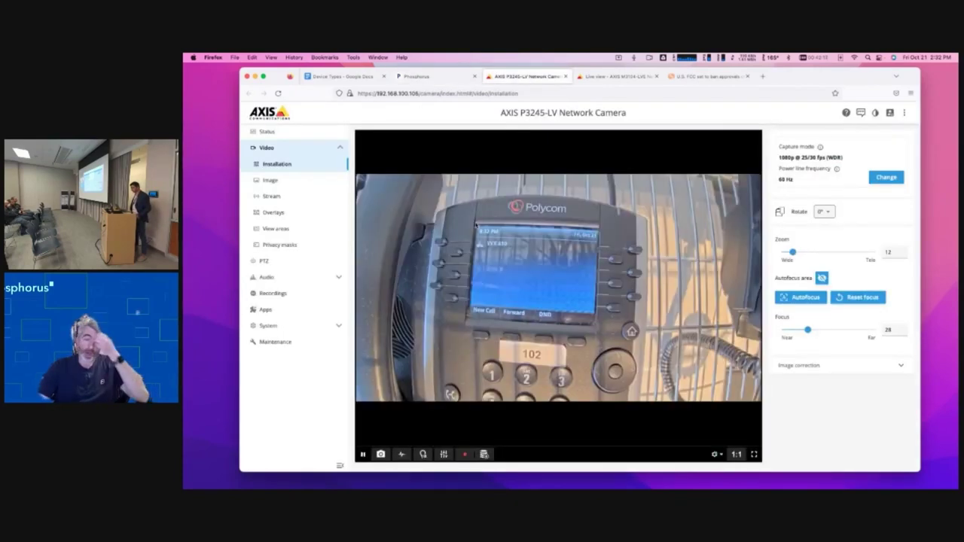
- Update the root user's password under System > Users, entering the new password twice
{"action": "left_click", "coordinate": [276, 326]}
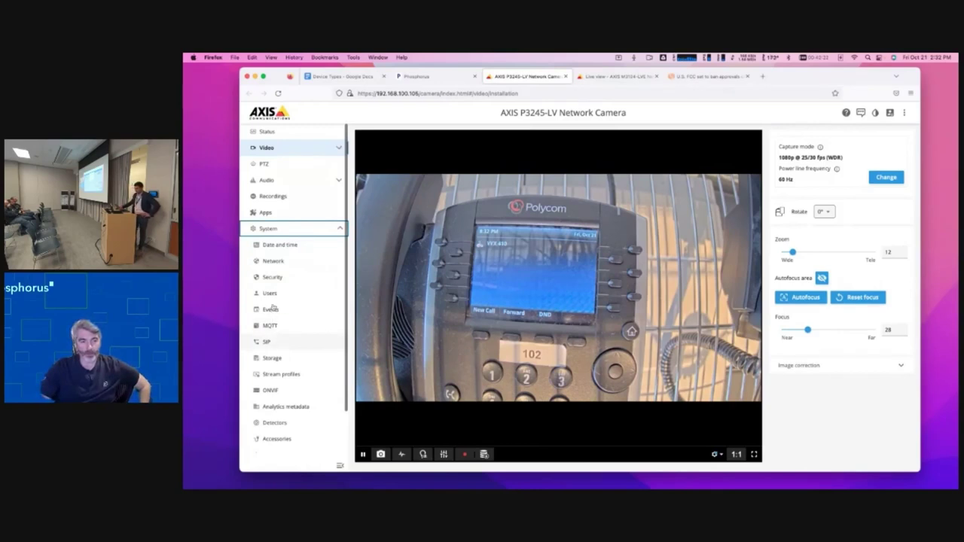
{"action": "left_click", "coordinate": [273, 295]}
{"action": "double_click", "coordinate": [633, 213]}
{"action": "left_click", "coordinate": [826, 213]}
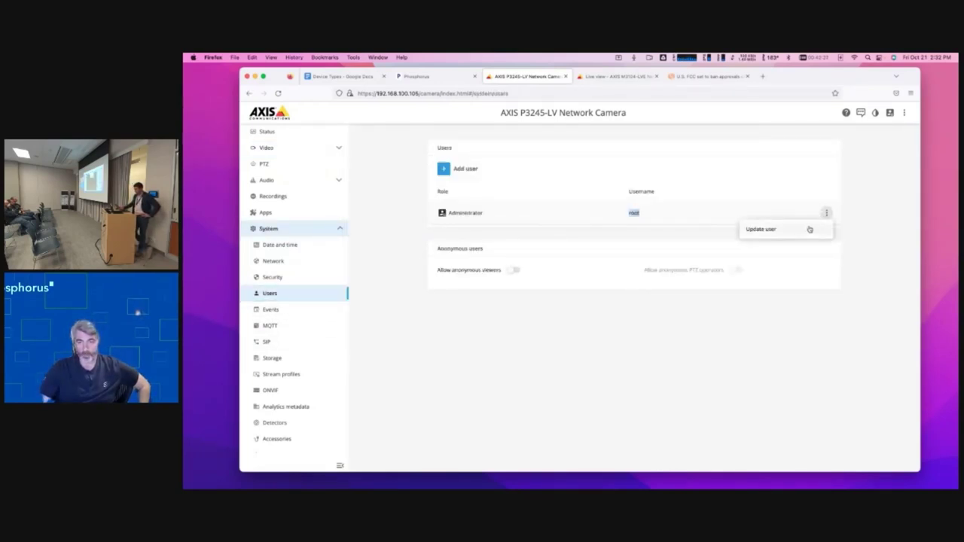
{"action": "left_click", "coordinate": [808, 230]}
{"action": "type", "text": "pass"}
{"action": "key", "text": "Tab"}
{"action": "type", "text": "pass"}
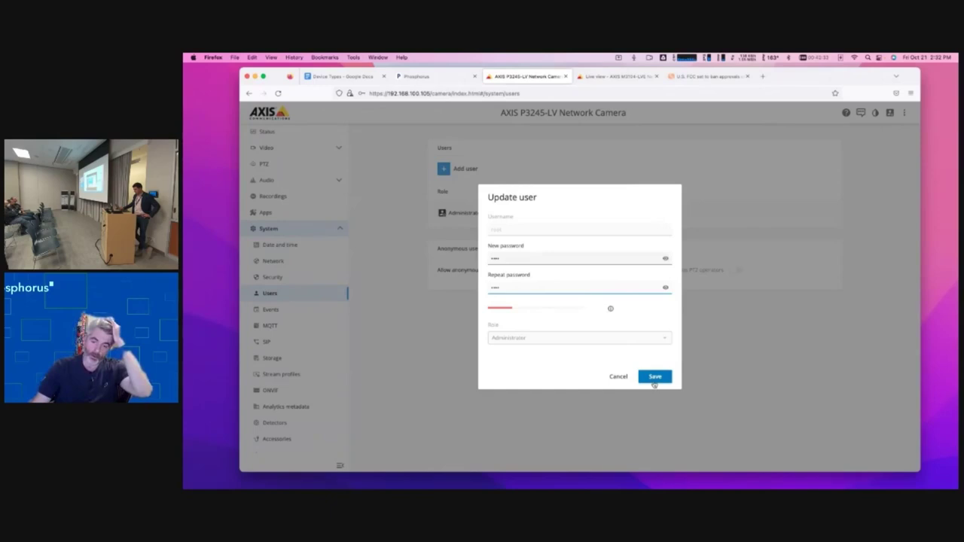
{"action": "left_click", "coordinate": [653, 377]}
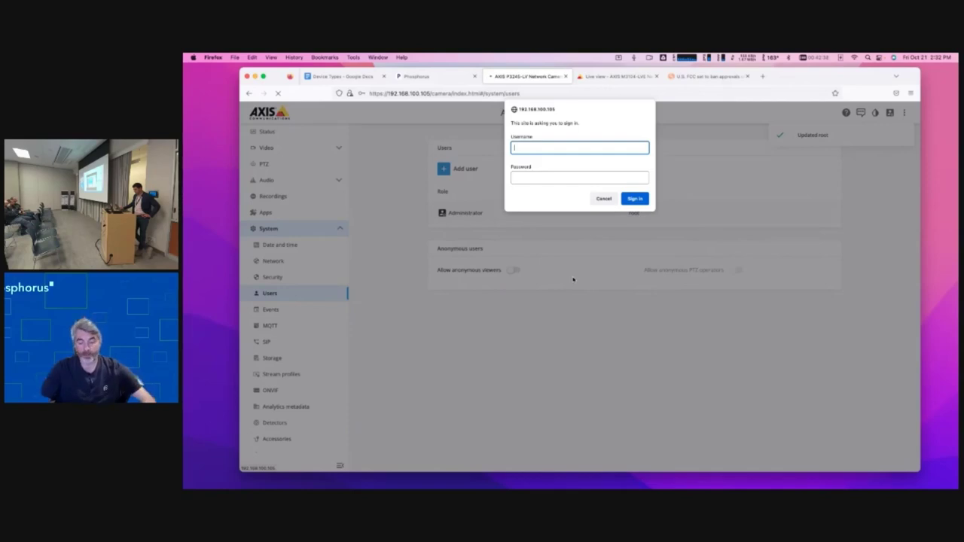
- Sign back into the camera as root using the new password
{"action": "type", "text": "root"}
{"action": "key", "text": "Tab"}
{"action": "type", "text": "pass"}
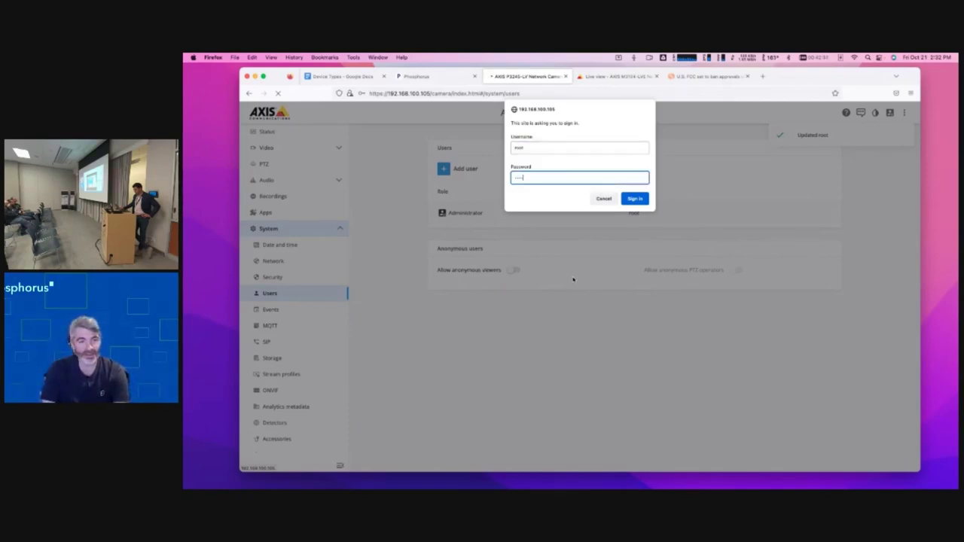
{"action": "key", "text": "Return"}
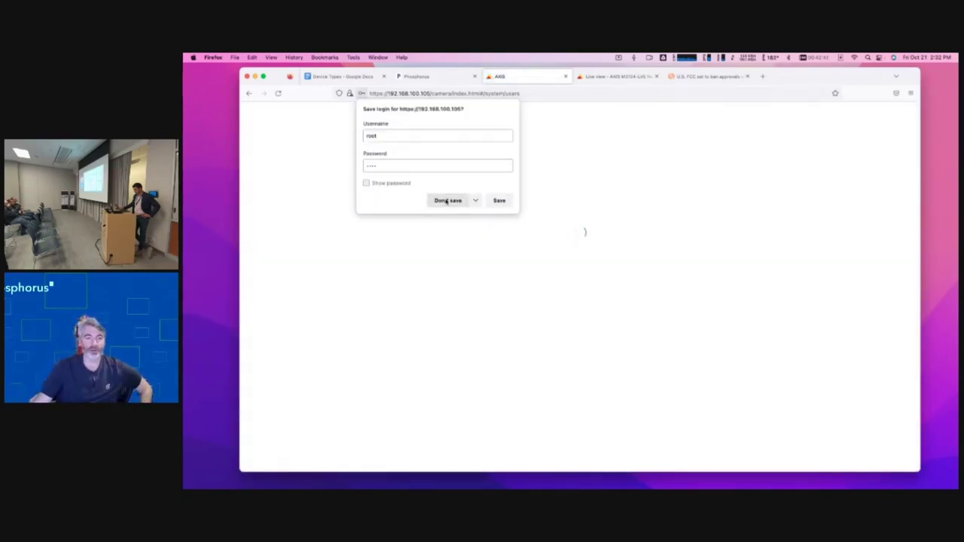